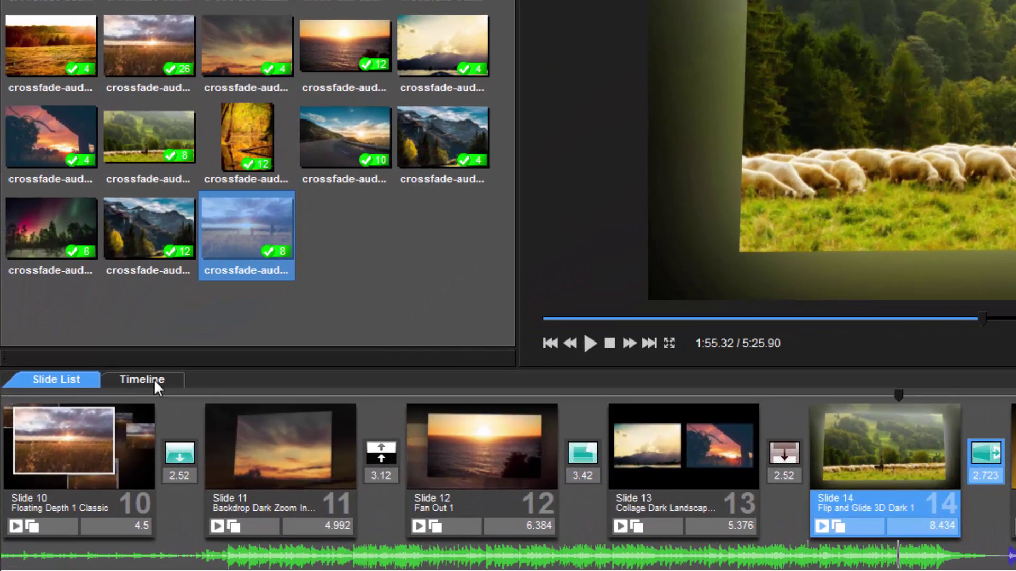
# - Switch to the Timeline view and enlarge its panel so the audio waveforms appear larger
pyautogui.click(154, 379)
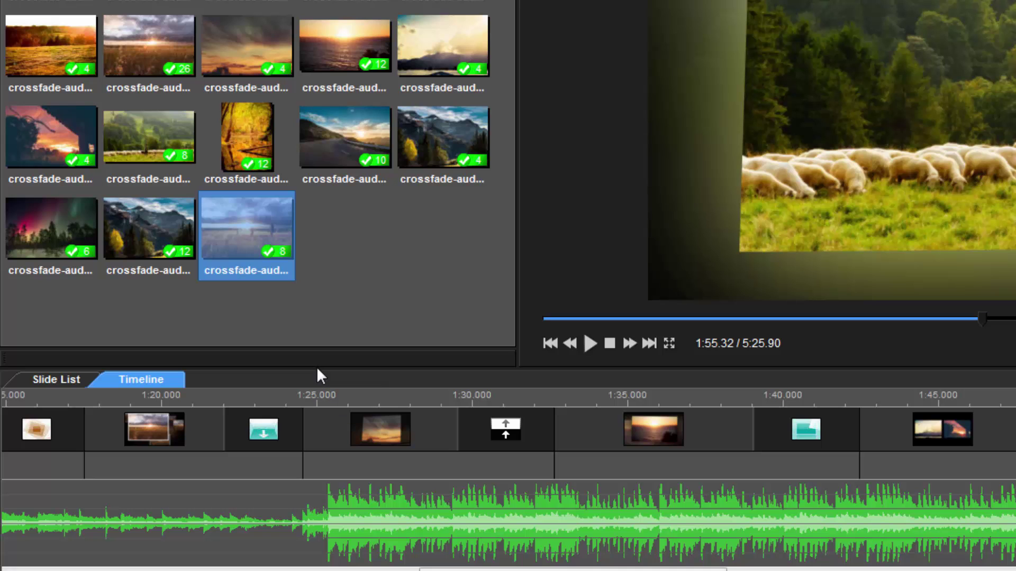
pyautogui.moveTo(317, 364); pyautogui.dragTo(319, 181)
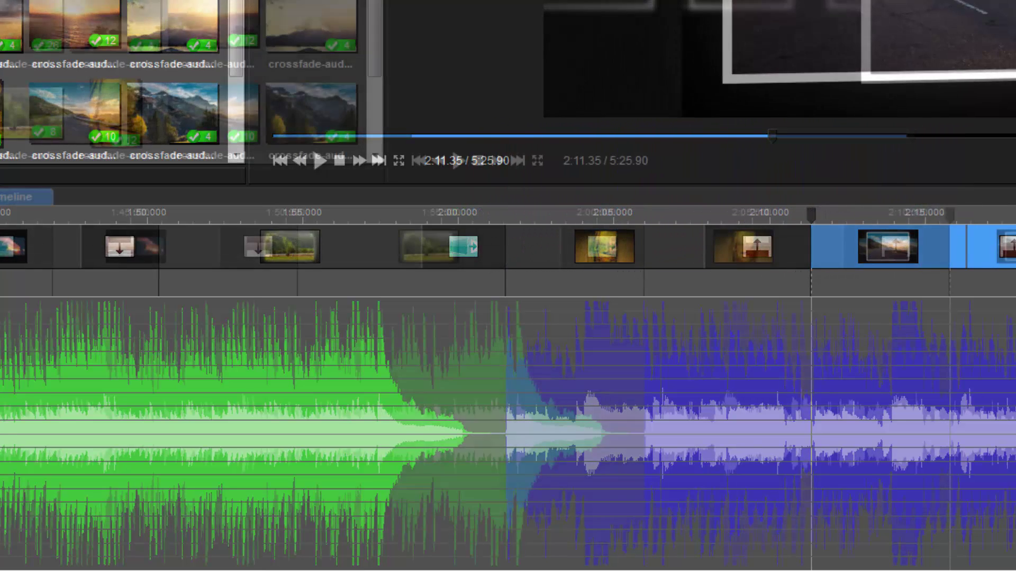
# - Move the Easy Time clip left so it starts before A Moment of Happiness ends
pyautogui.click(805, 352)
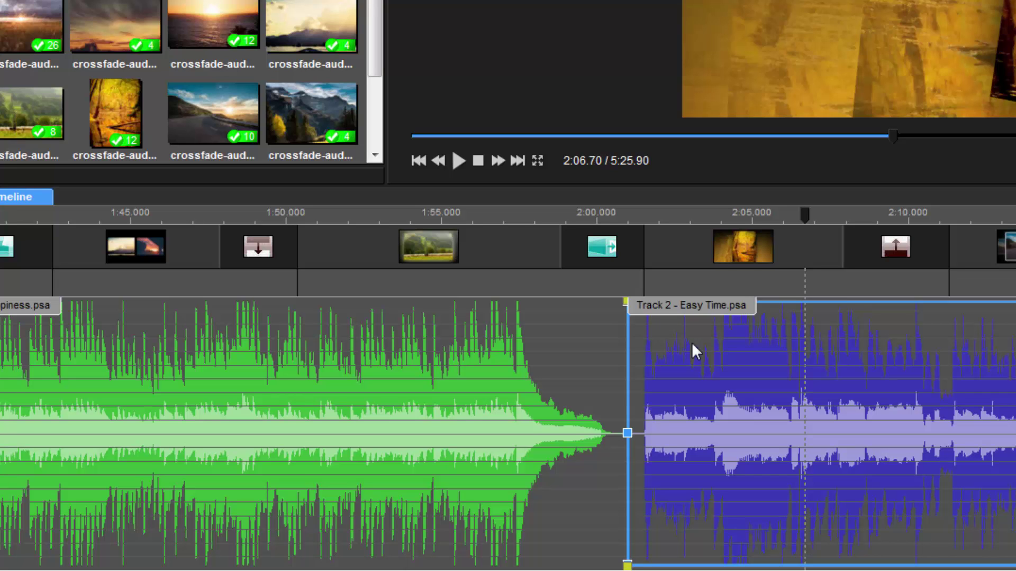
pyautogui.moveTo(706, 338); pyautogui.dragTo(377, 354)
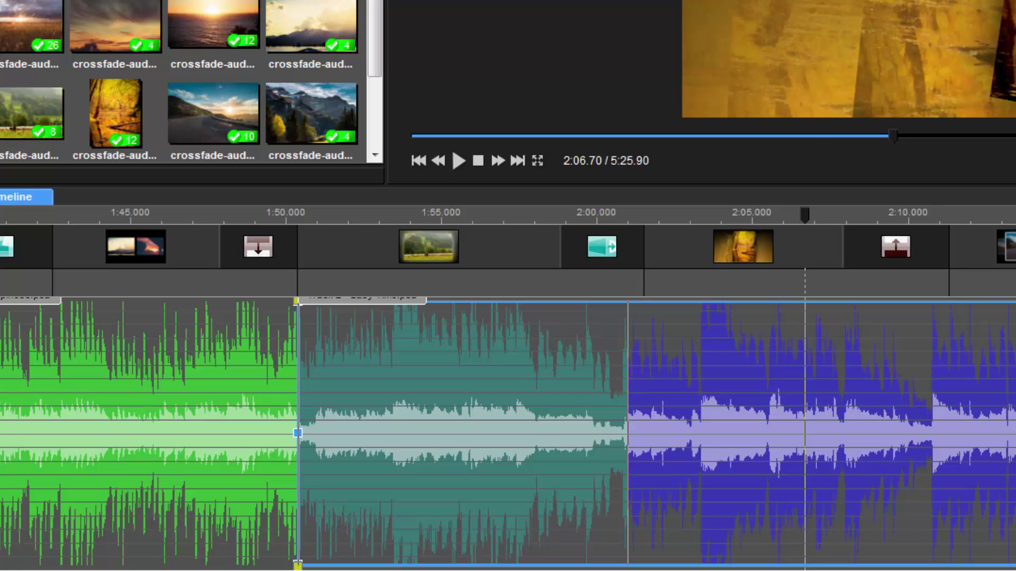
# - Add a fade-out to A Moment of Happiness and a fade-in to Easy Time across their overlap
pyautogui.click(146, 378)
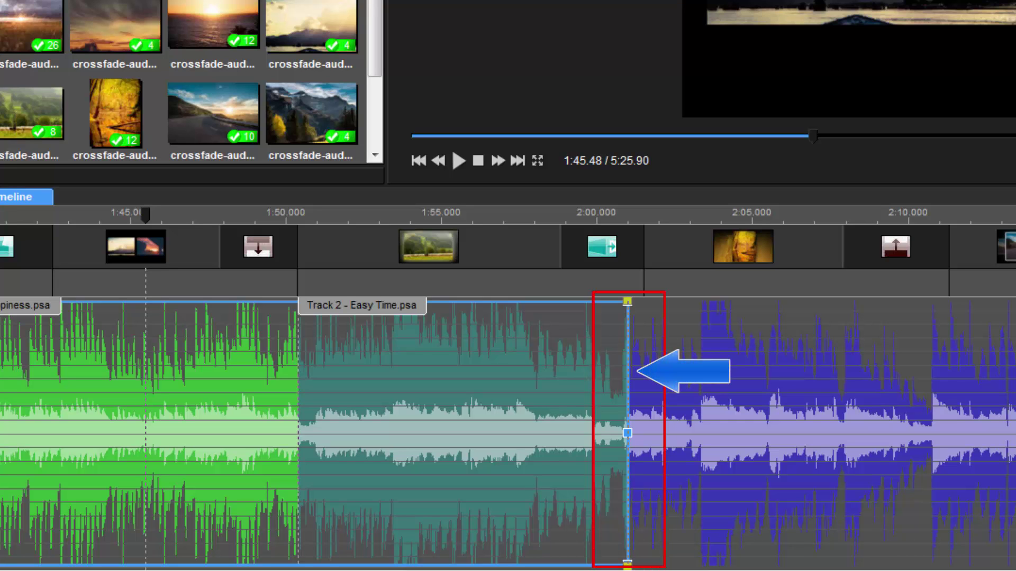
pyautogui.moveTo(627, 355)
pyautogui.mouseDown()
pyautogui.moveTo(465, 351)
pyautogui.moveTo(202, 376)
pyautogui.mouseUp()
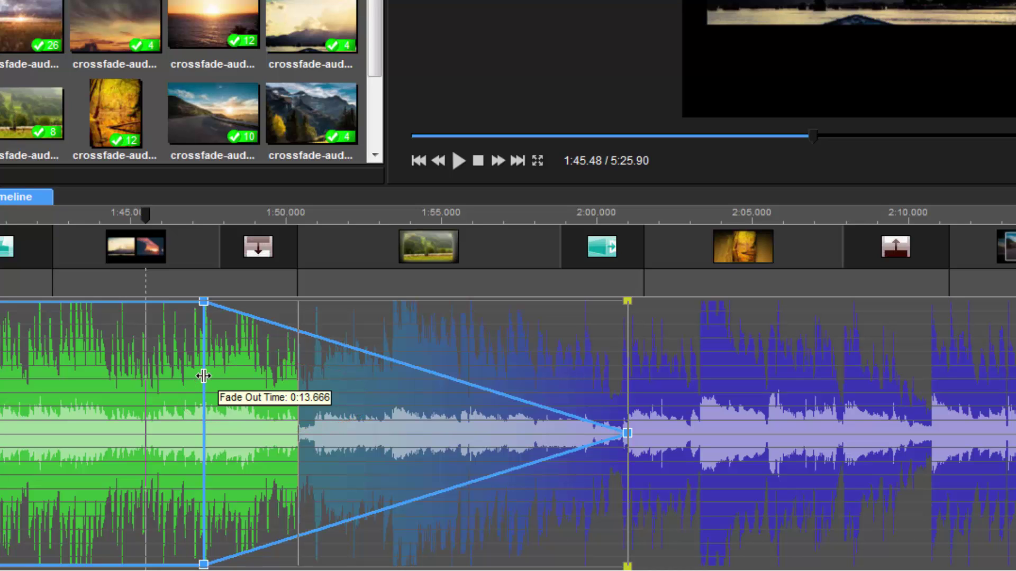
pyautogui.click(781, 402)
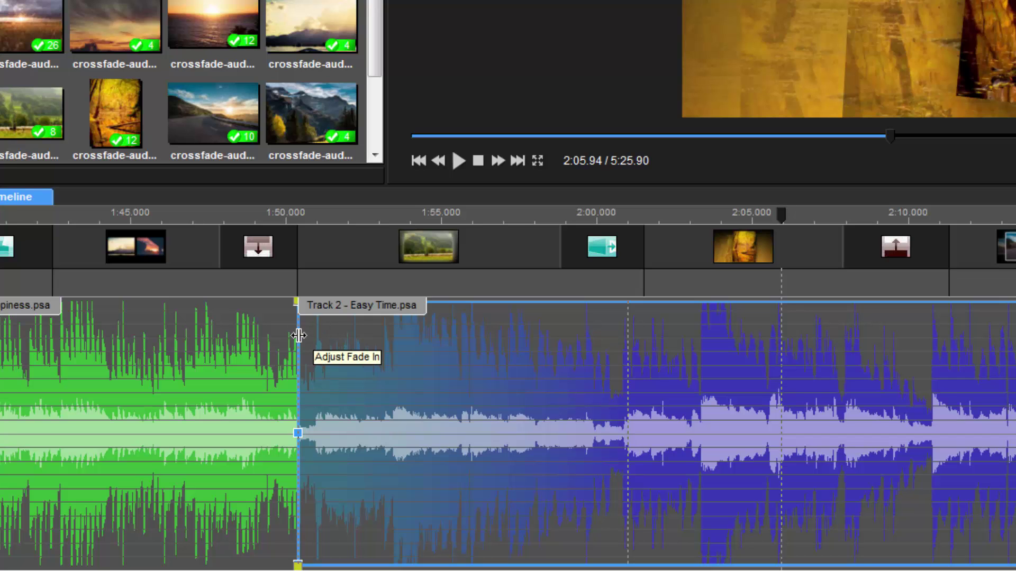
pyautogui.moveTo(298, 335); pyautogui.dragTo(782, 321)
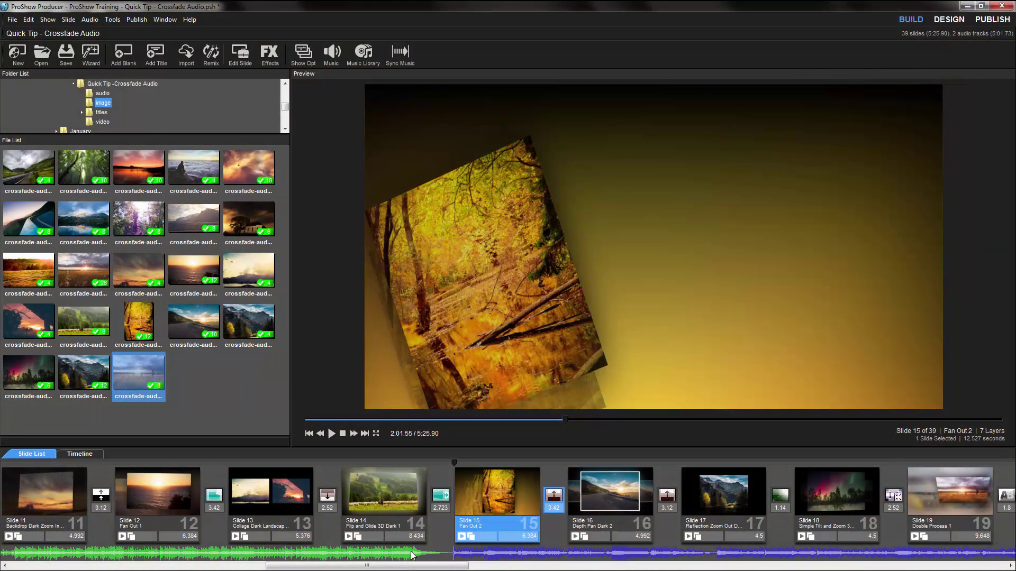
# - Set A Moment of Happiness.psa's fade-out to 15.5 seconds in the Soundtrack options
pyautogui.doubleClick(412, 553)
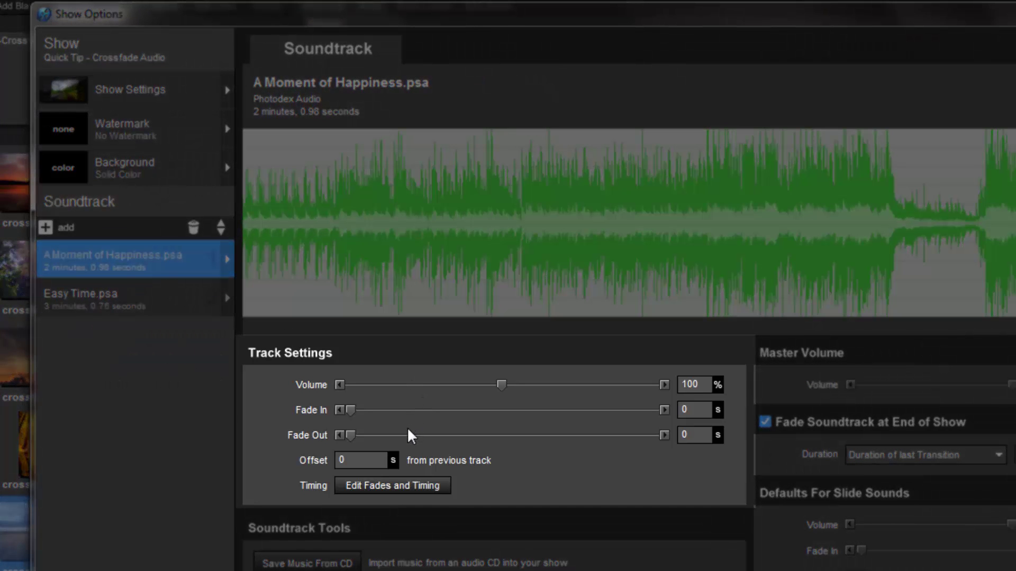
pyautogui.moveTo(351, 436); pyautogui.dragTo(409, 437)
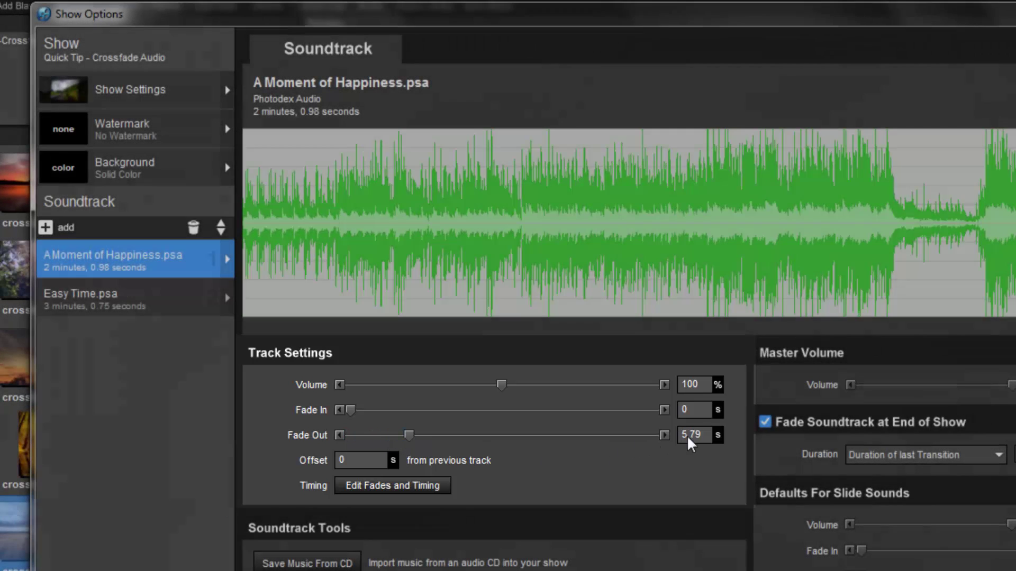
pyautogui.click(701, 434)
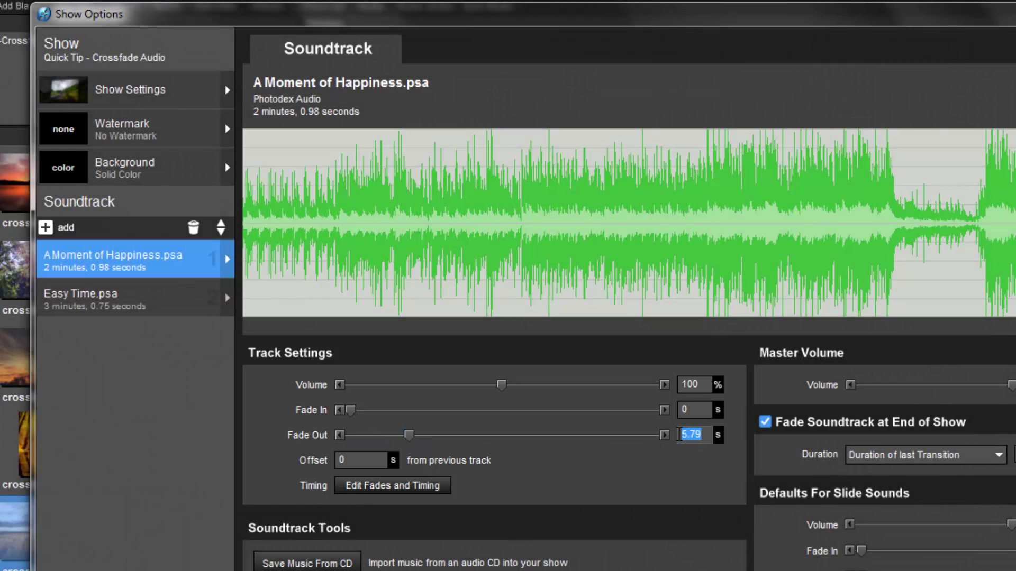
pyautogui.write('15.5')
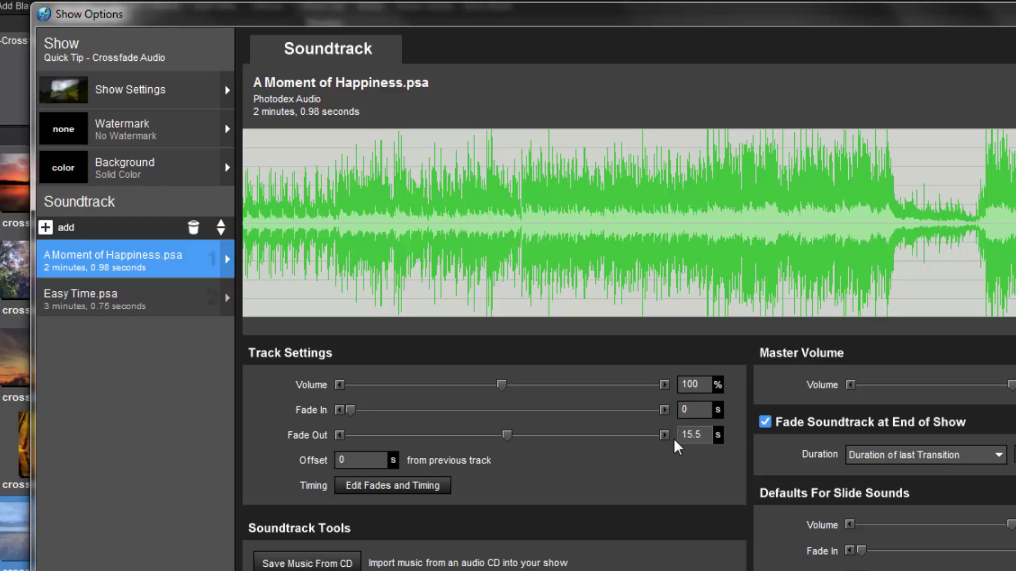
# - Give Easy Time.psa a 15.5-second fade-in and an offset of -7 from the previous track
pyautogui.click(153, 303)
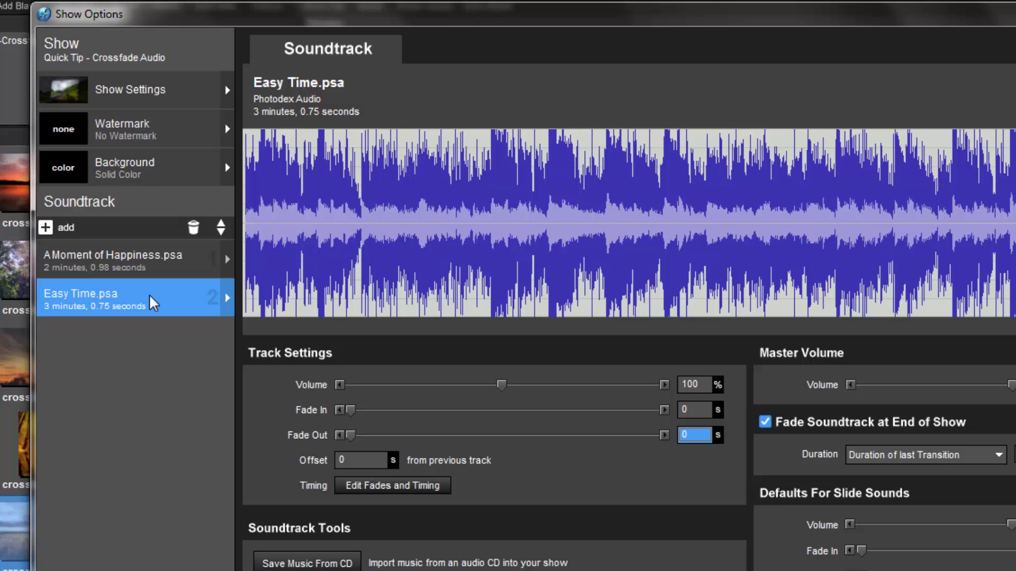
pyautogui.moveTo(351, 410); pyautogui.dragTo(368, 410)
pyautogui.click(705, 410)
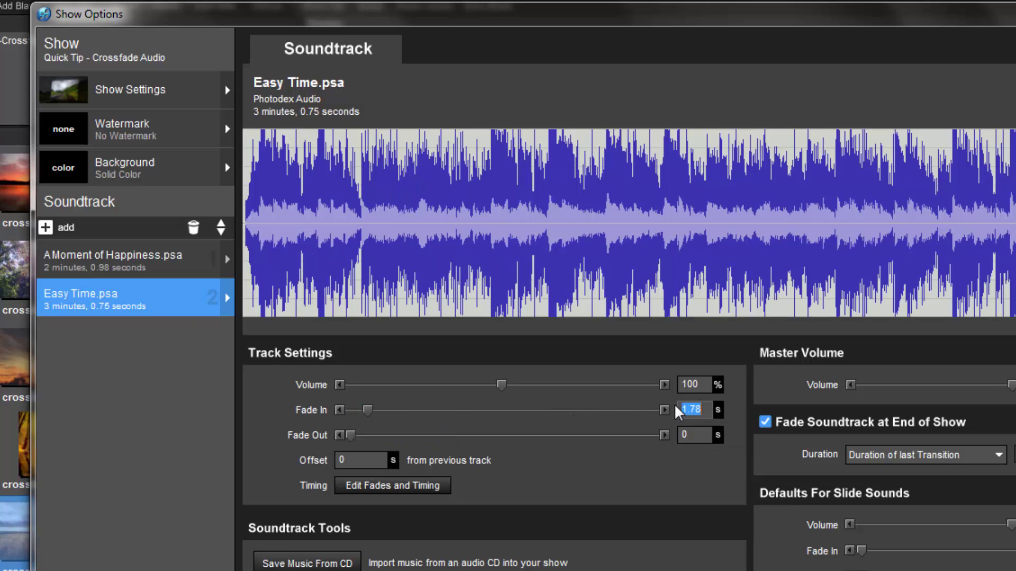
pyautogui.write('15.5')
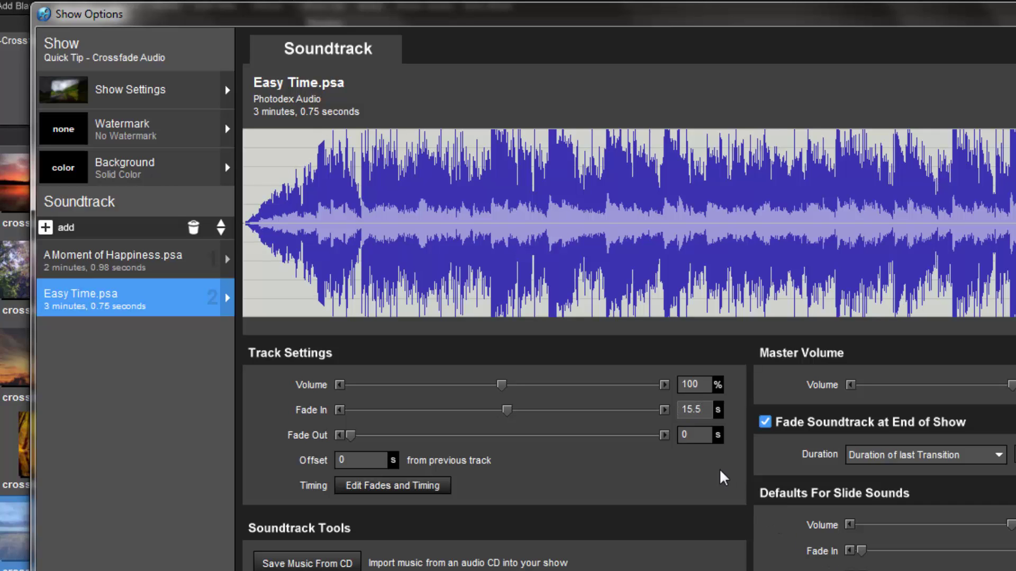
pyautogui.click(354, 464)
pyautogui.press('BackSpace')
pyautogui.write('-')
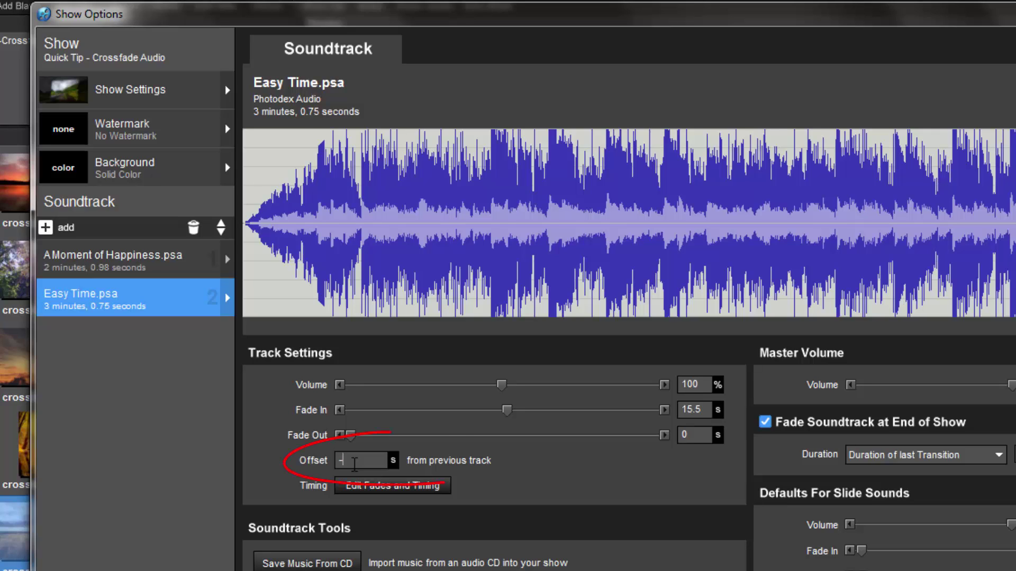
pyautogui.write('7')
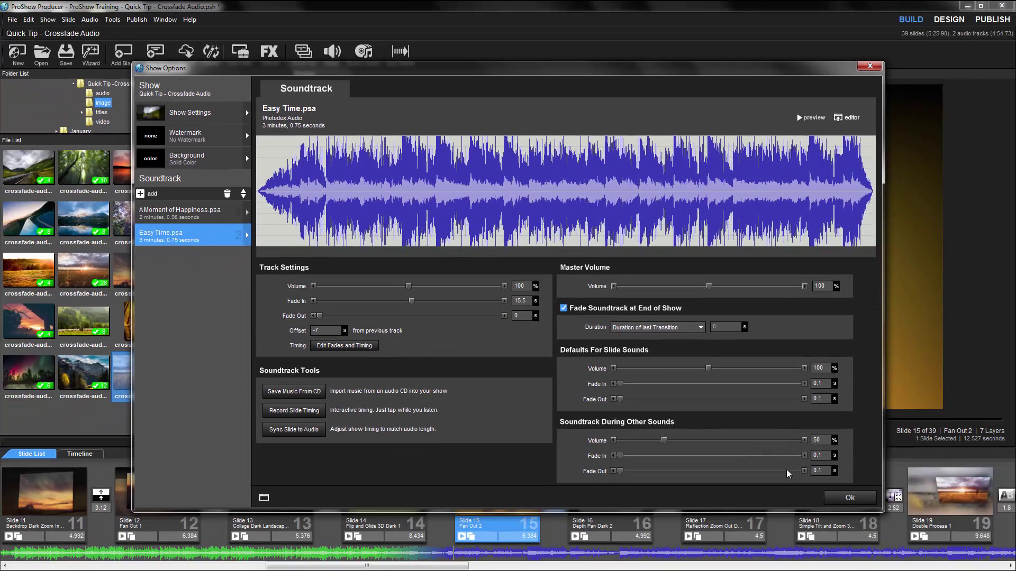
# - Close Show Options and check each track's fade envelope on the timeline
pyautogui.click(843, 499)
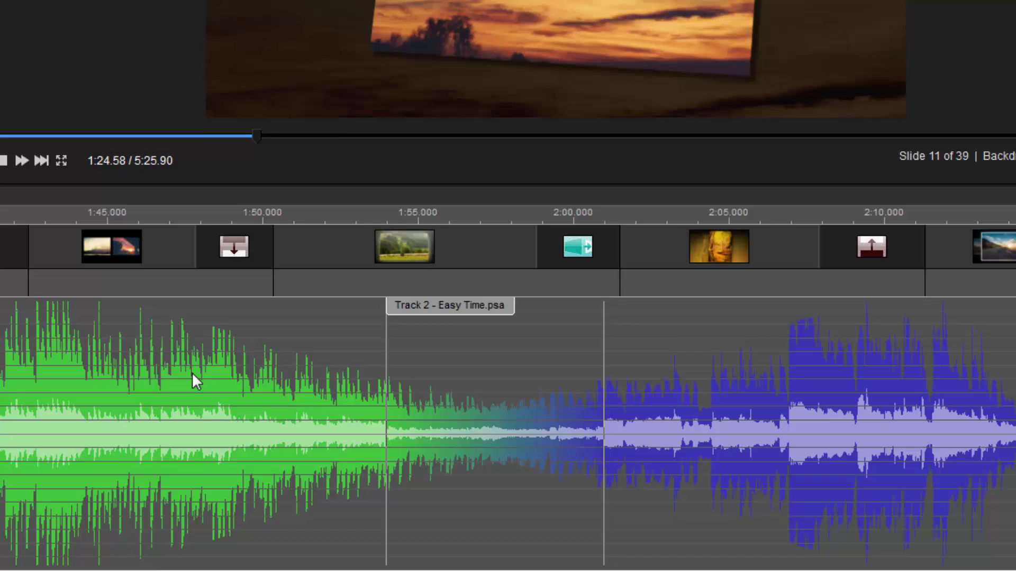
pyautogui.click(191, 372)
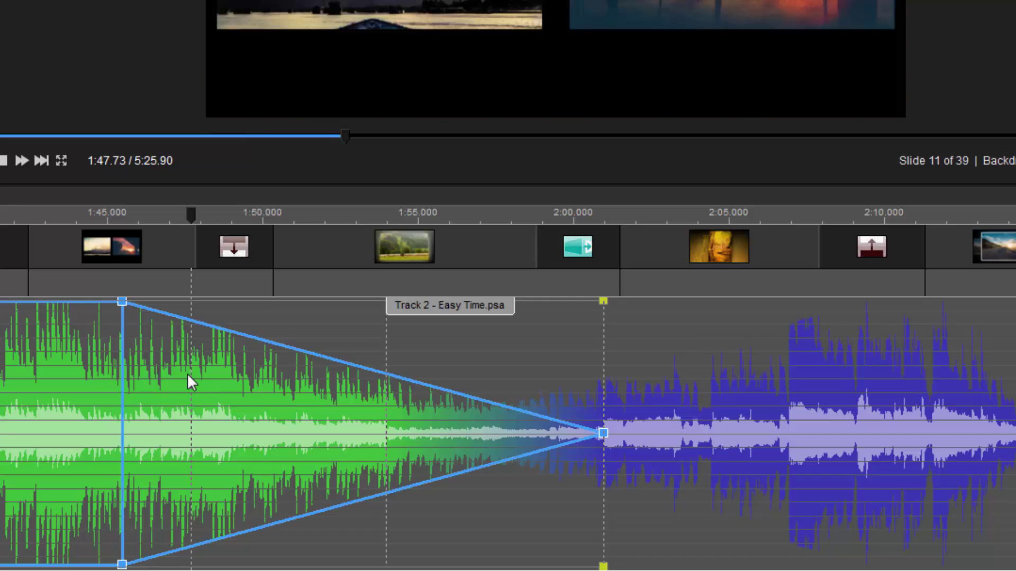
pyautogui.click(940, 358)
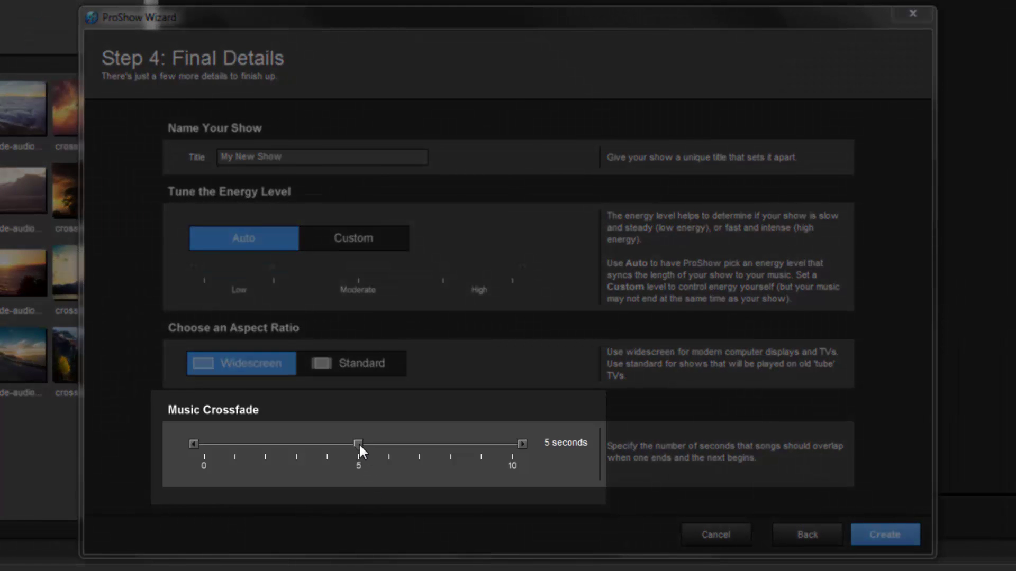
# - Raise the wizard's music crossfade to 9 seconds and create the show
pyautogui.moveTo(359, 445); pyautogui.dragTo(466, 451)
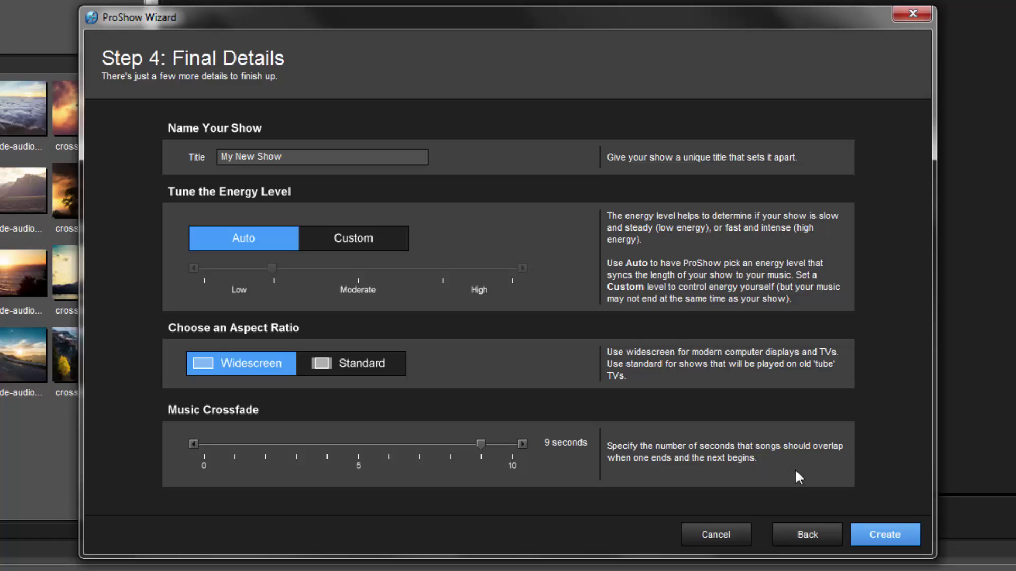
pyautogui.click(900, 532)
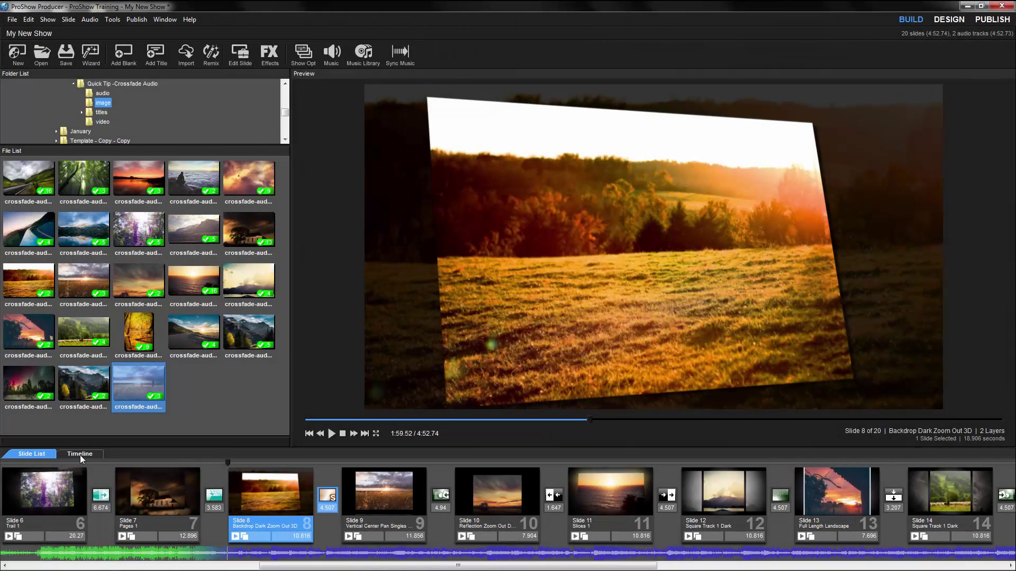
# - In My New Show's timeline, lengthen A Moment of Happiness's fade-out, then Easy Time's fade-in, shifting Easy Time later
pyautogui.click(80, 455)
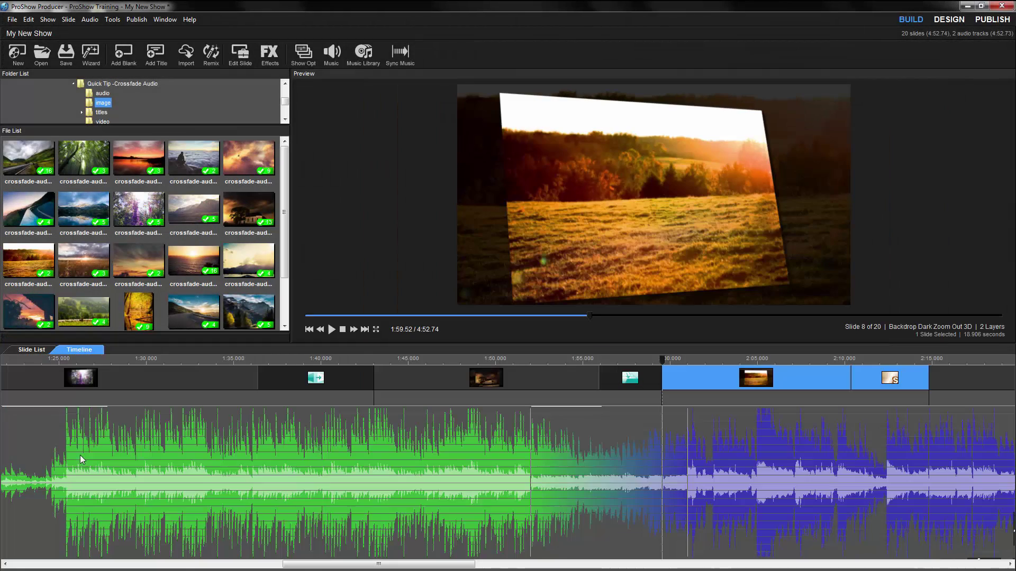
pyautogui.click(377, 468)
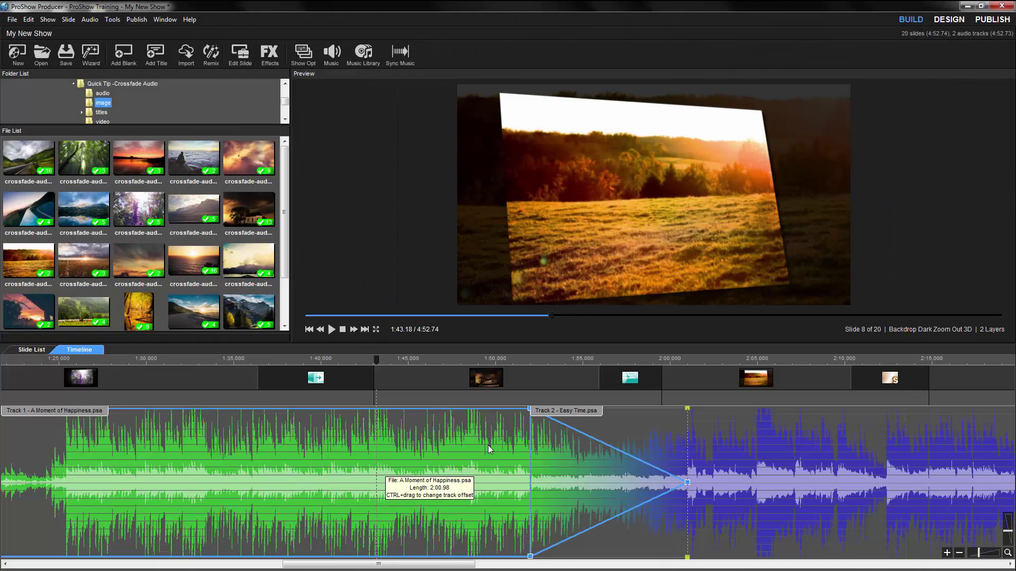
pyautogui.moveTo(531, 434); pyautogui.dragTo(406, 433)
pyautogui.click(852, 444)
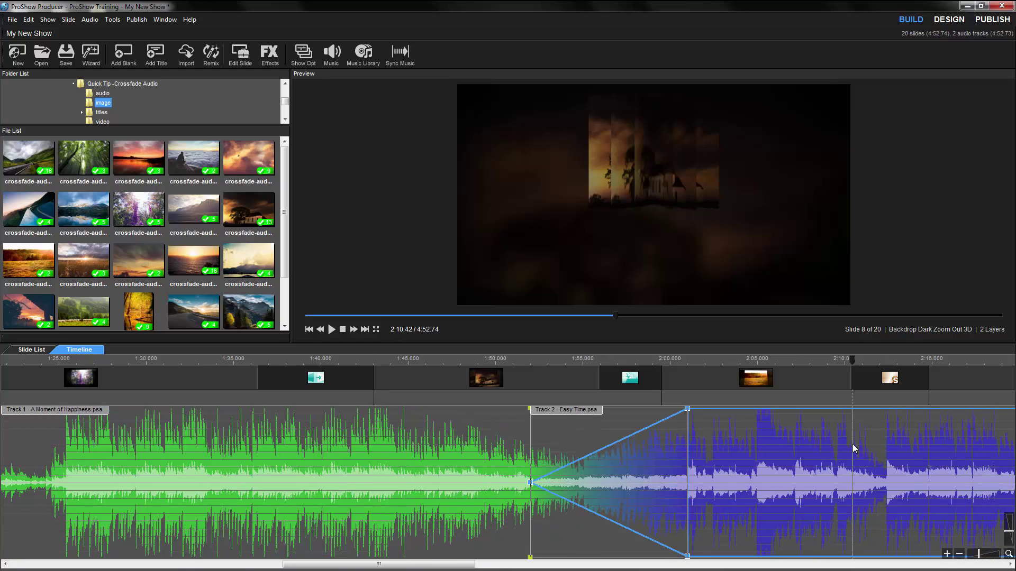
pyautogui.moveTo(687, 457); pyautogui.dragTo(778, 443)
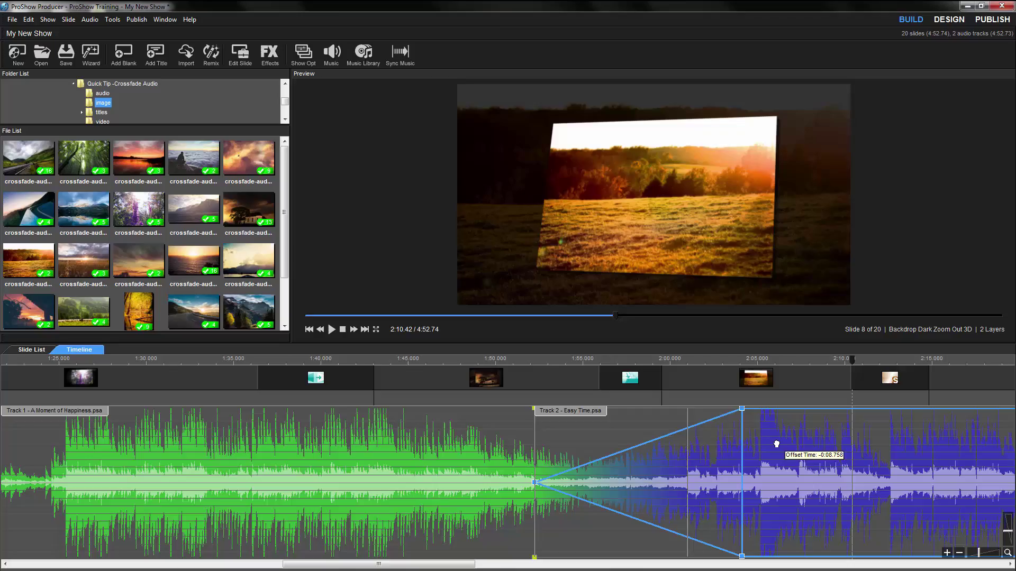